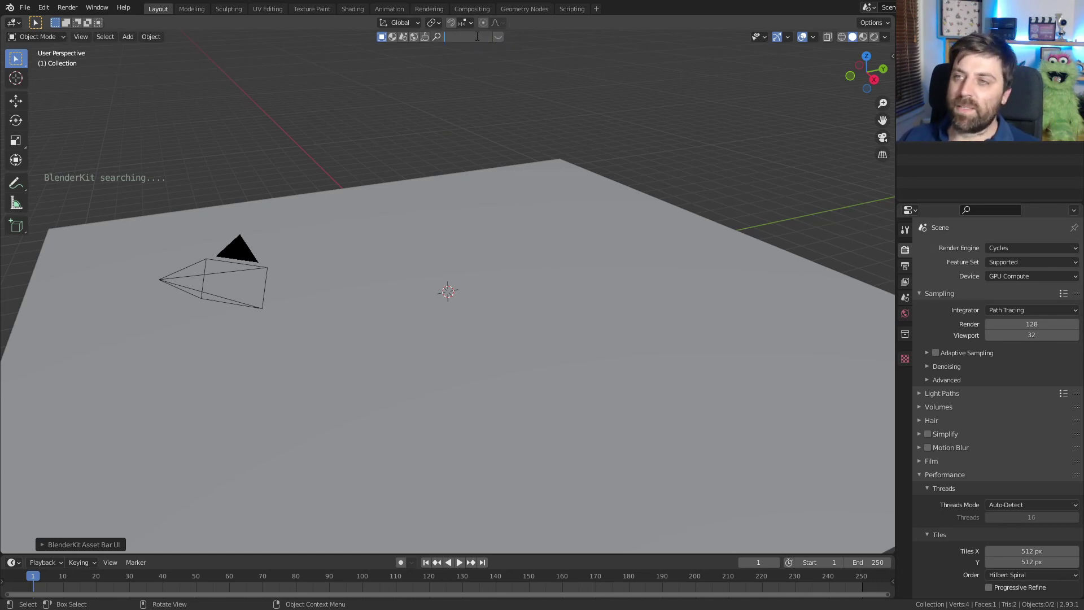
- Search the BlenderKit models for "flying car" and place the red futuristic flying car at the centre of the plane
text(fly)
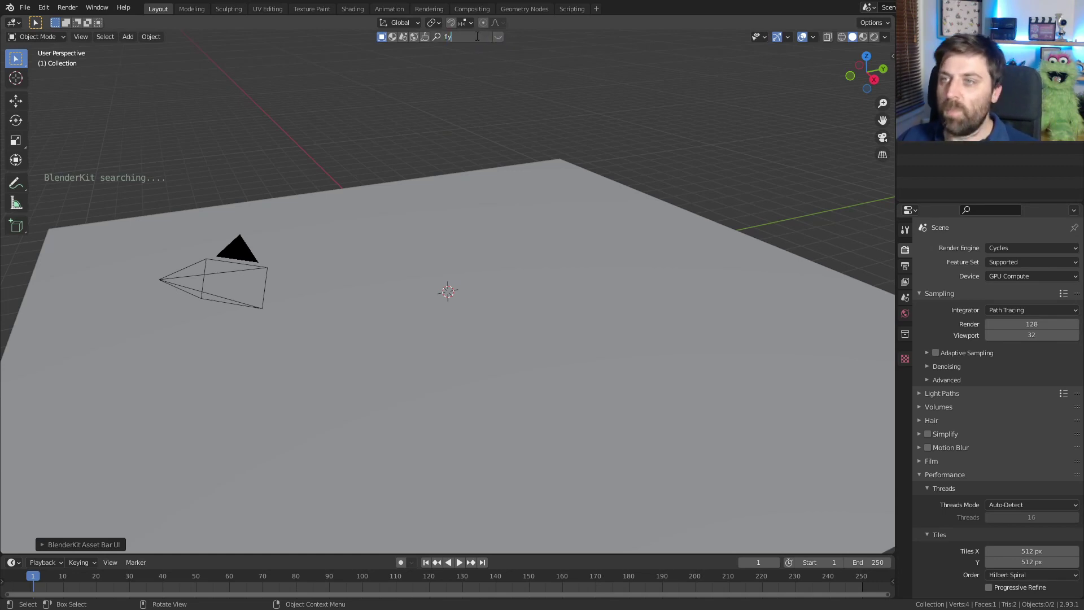
text(ing car)
key(Return)
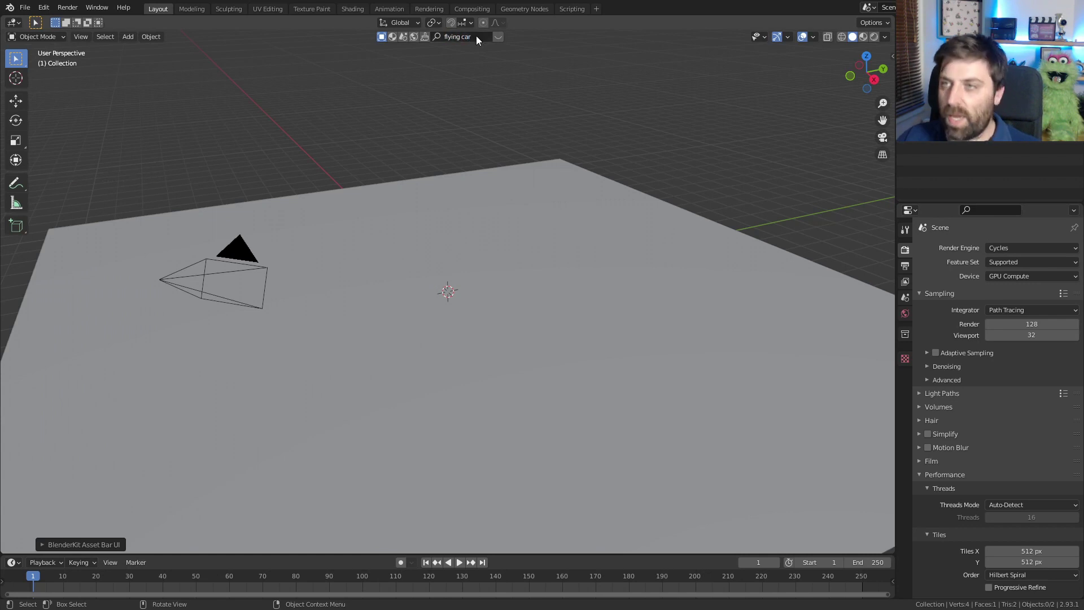
mouse_move(105, 106)
drag(105, 106, 447, 290)
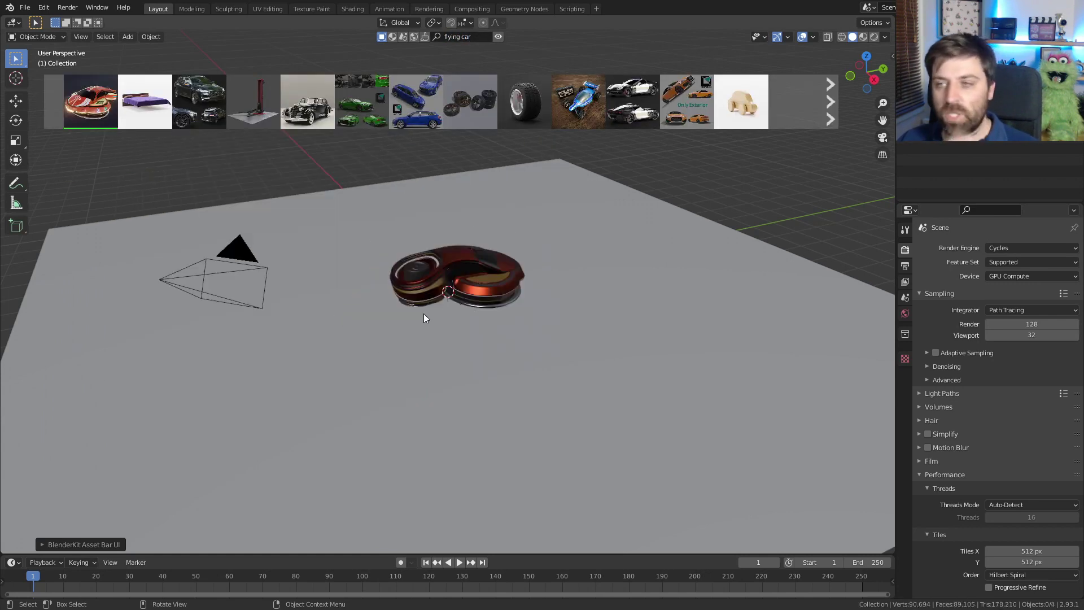
- In the camera view, rotate the flying car about Z to face forward and scale it up to fill most of the frame
key(KP_0)
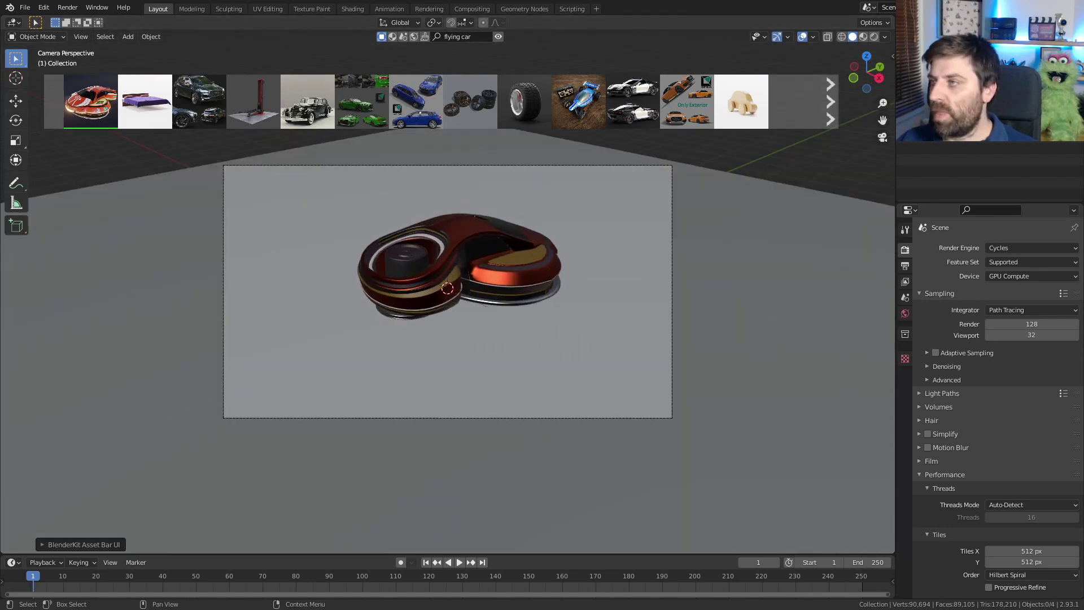
click(546, 276)
key(r)
key(z)
click(530, 299)
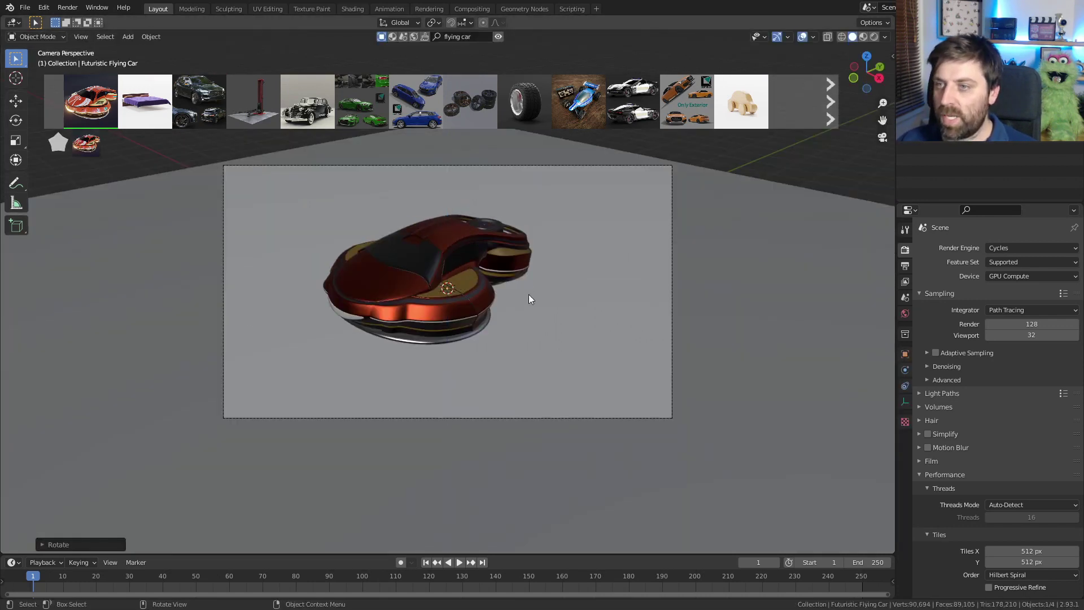
key(s)
click(594, 297)
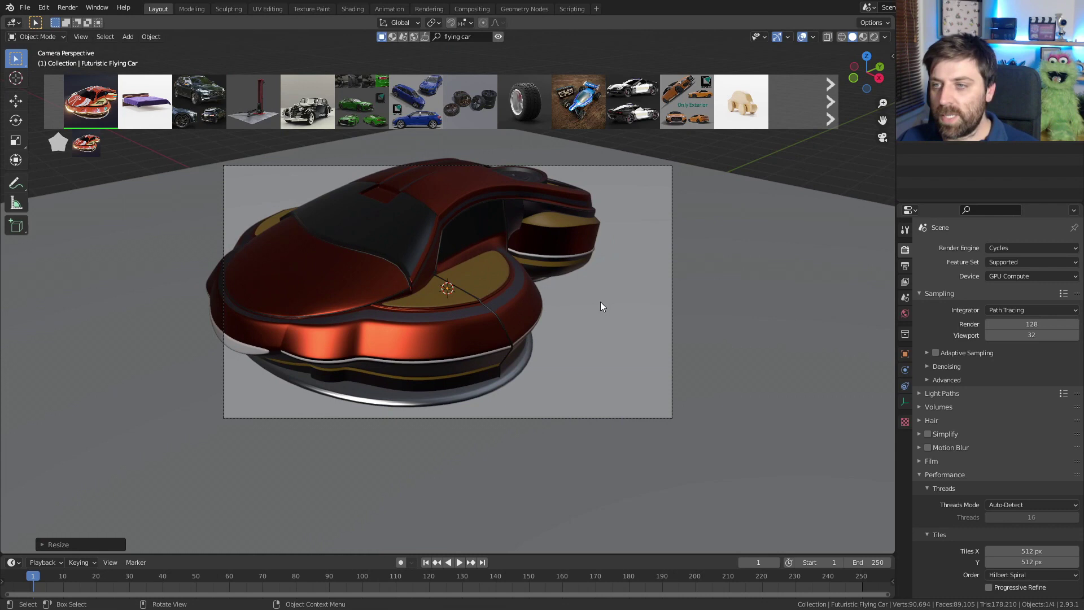
key(s)
click(584, 304)
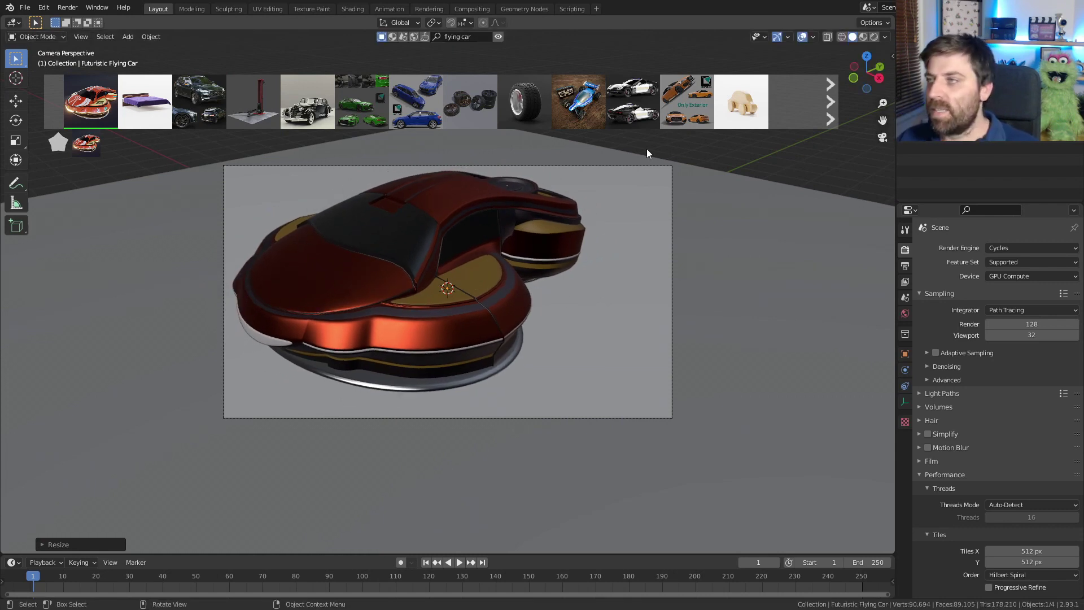
- Preview the scene in rendered shading and set the pass index of the car's Front Lights material to 1
click(874, 36)
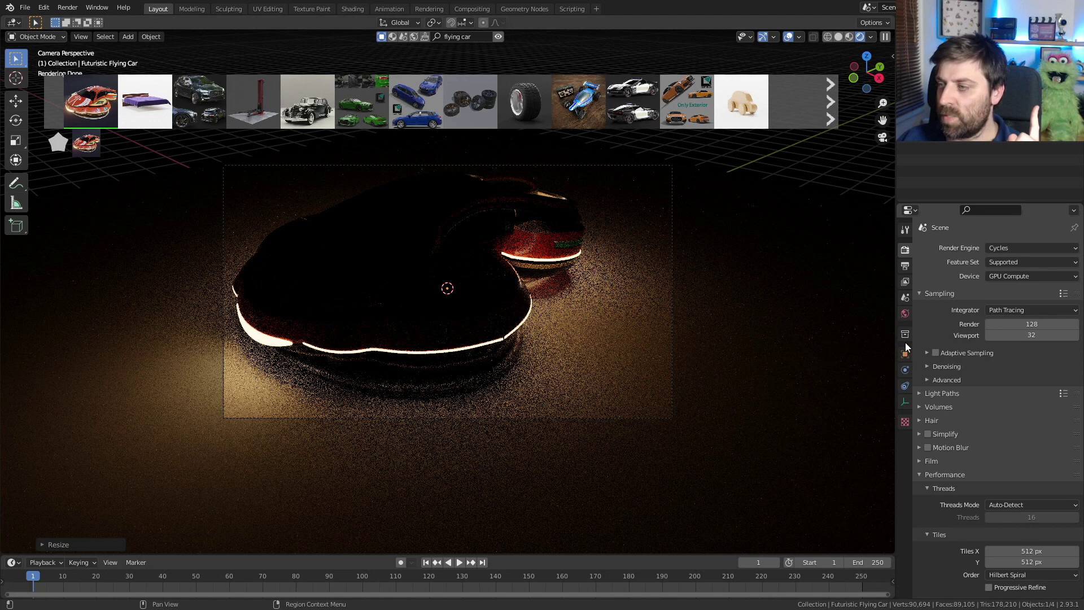
click(485, 300)
click(905, 449)
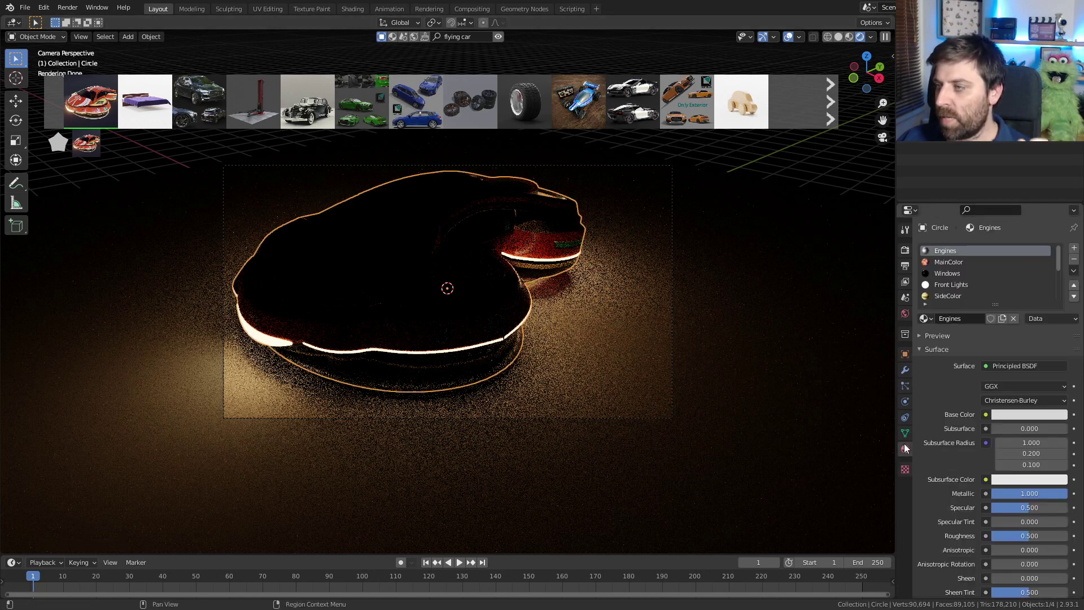
click(968, 286)
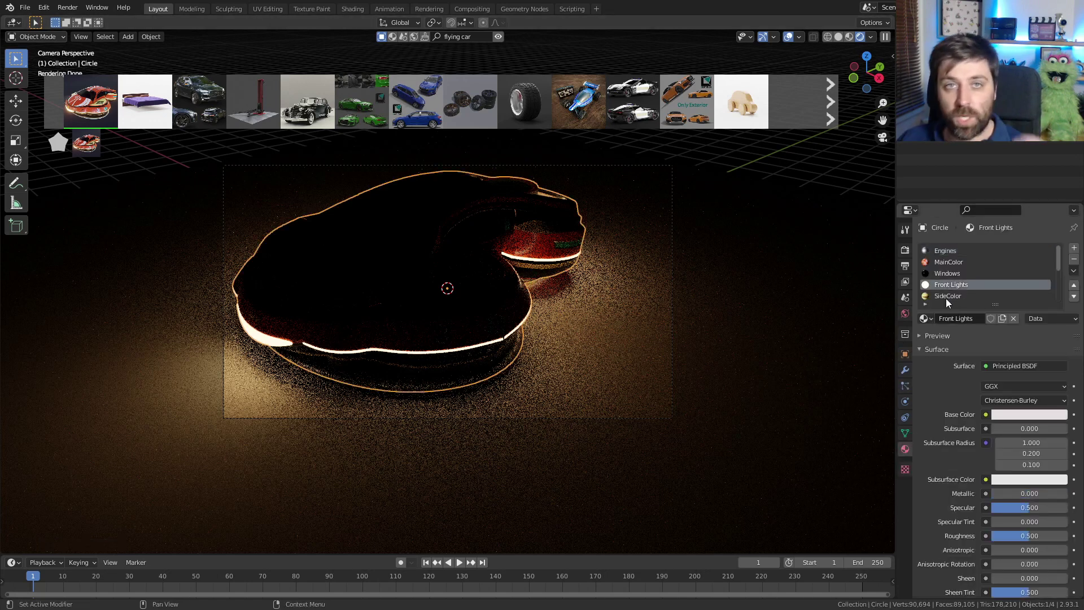
scroll(951, 403, down, 15)
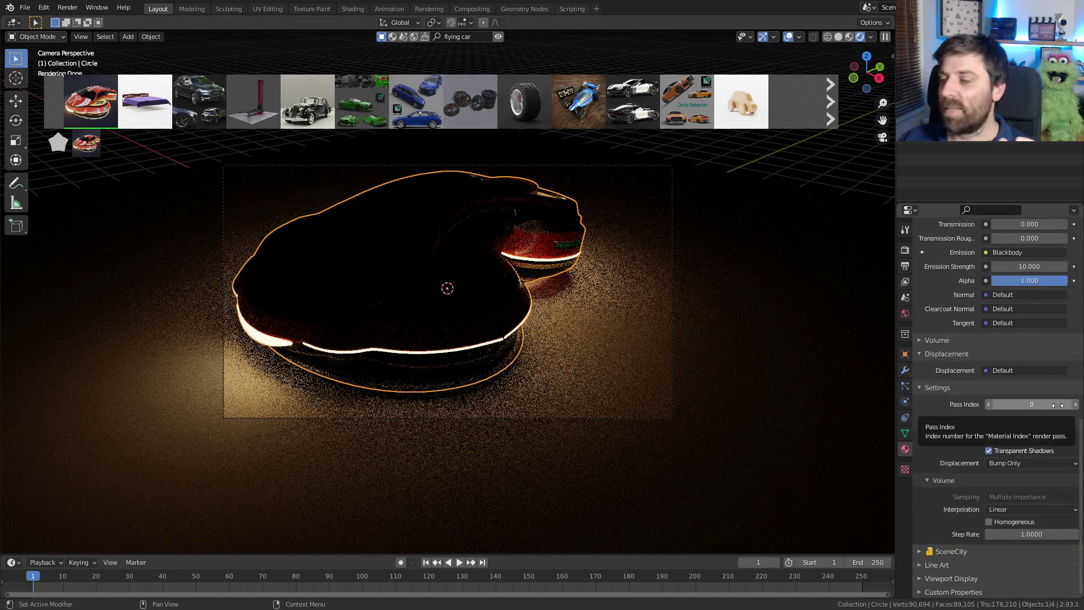
click(1076, 404)
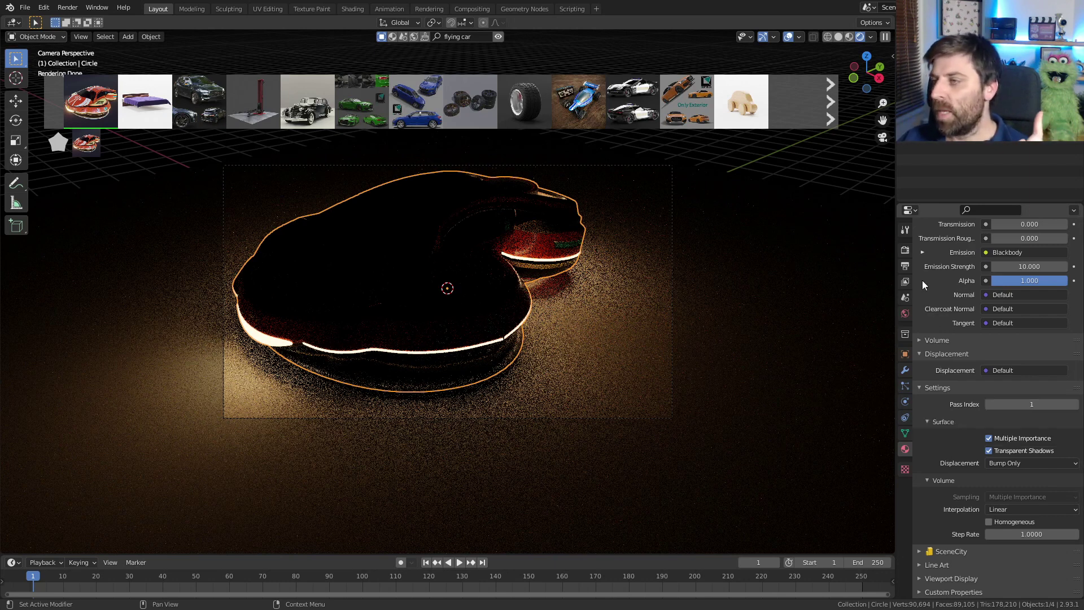
- Enable nodes in the Compositing workspace and turn on the Material Index pass for the view layer
click(905, 250)
scroll(991, 392, up, 10)
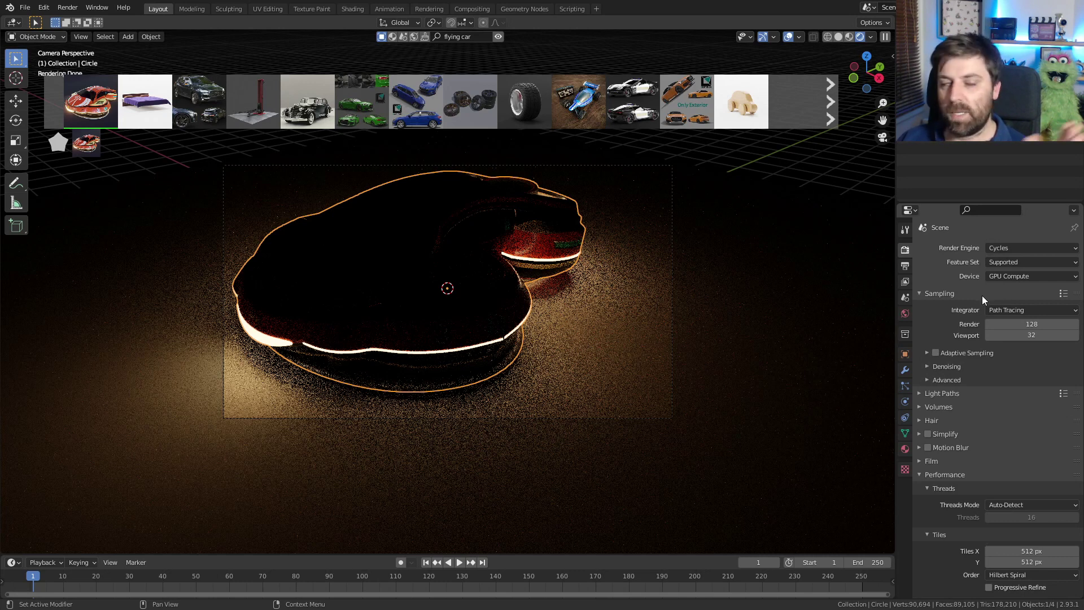
click(481, 10)
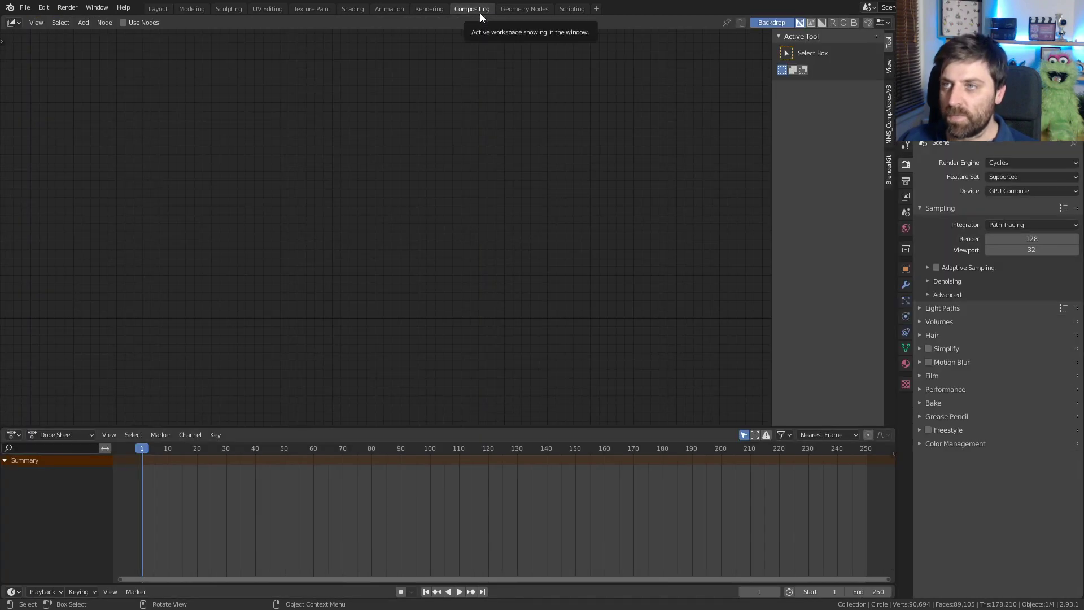
click(124, 22)
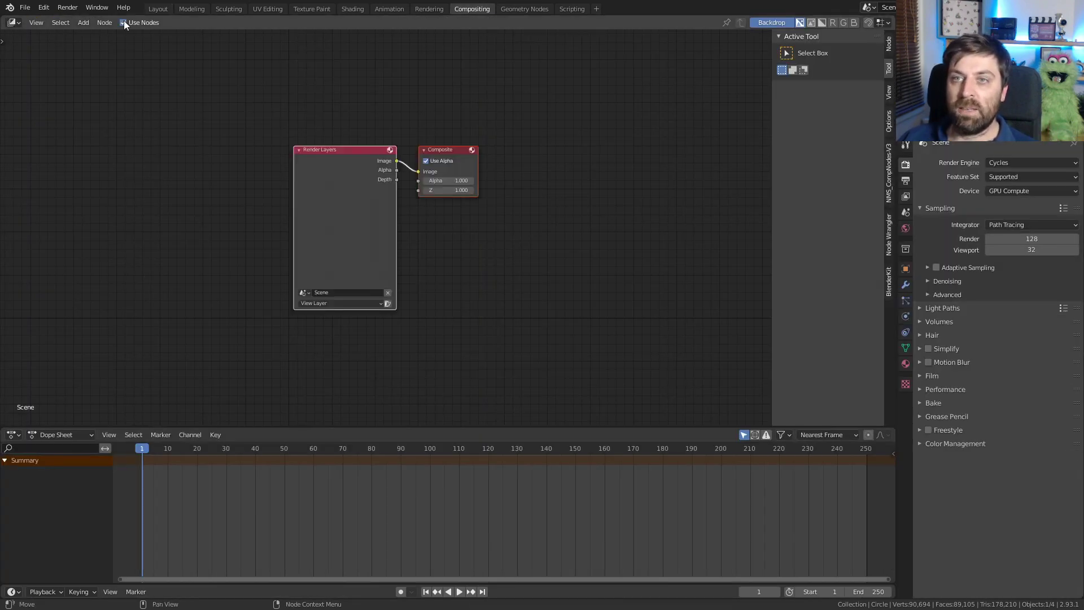
click(375, 154)
click(906, 198)
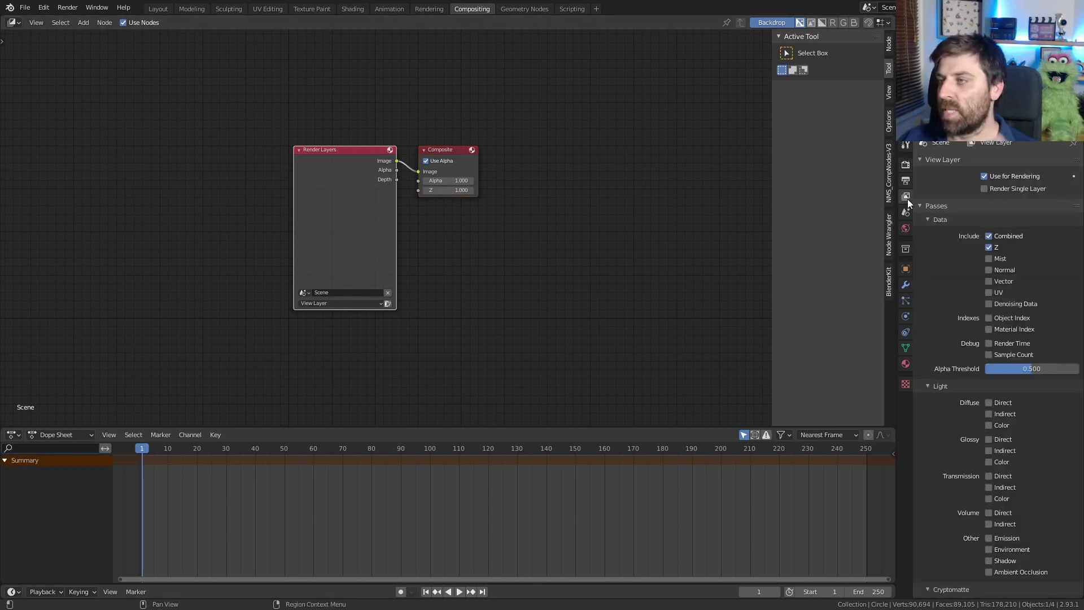
click(989, 329)
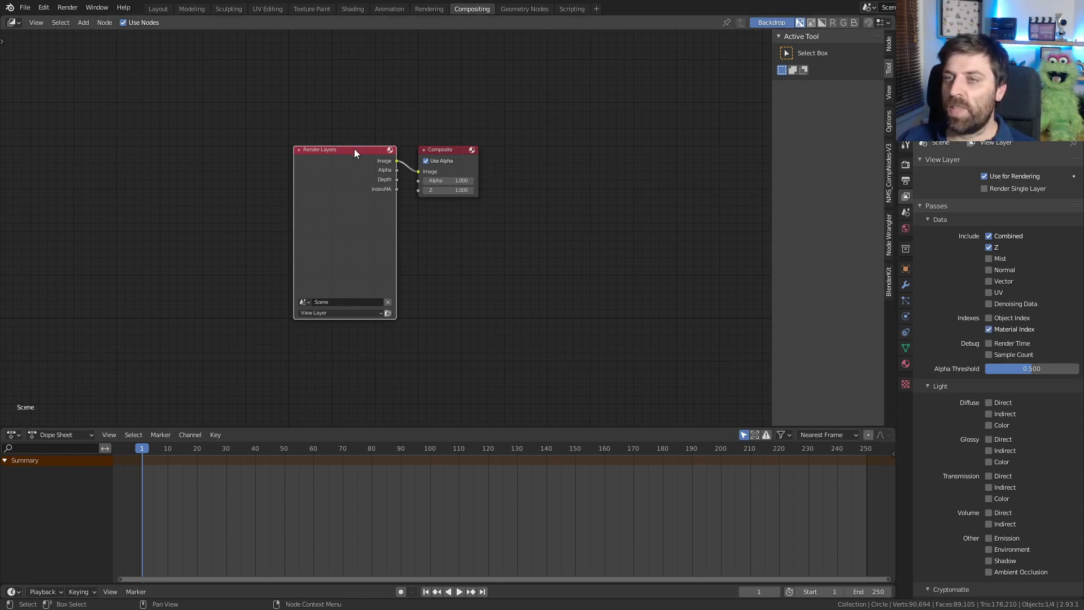
- Move the Render Layers node farther from the Composite node and render the current frame
drag(375, 154, 222, 156)
key(F12)
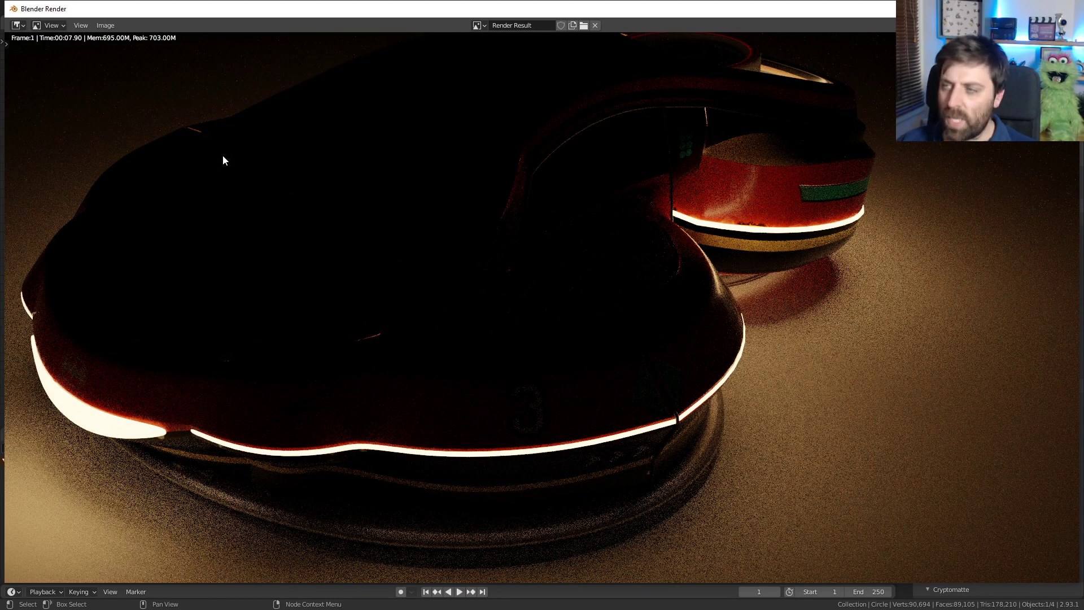
key(Escape)
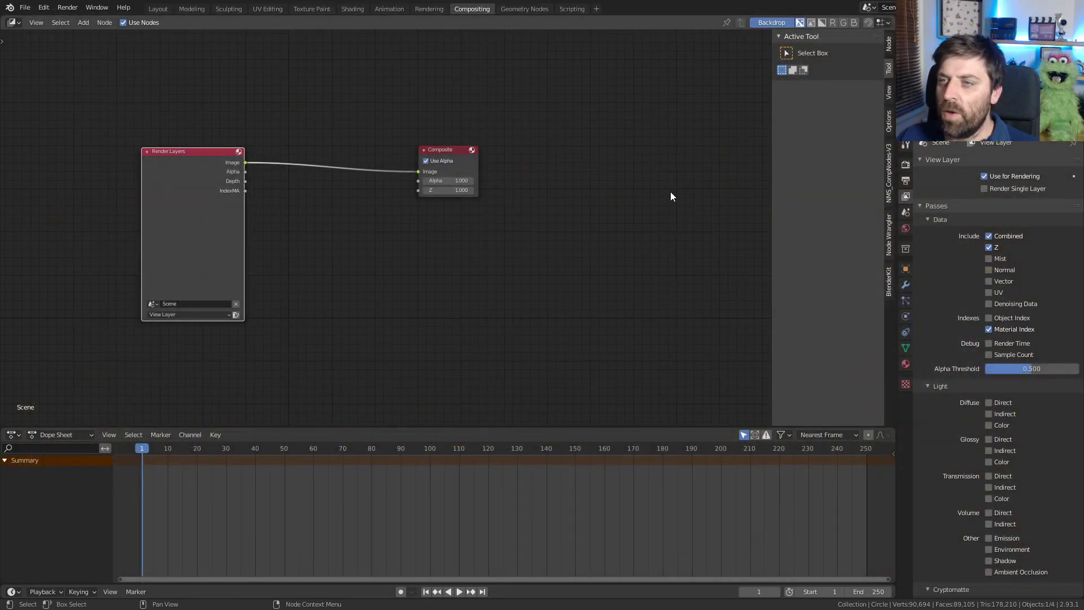
- Add a Viewer node and connect the Render Layers image output to it
key(shift+a)
click(362, 185)
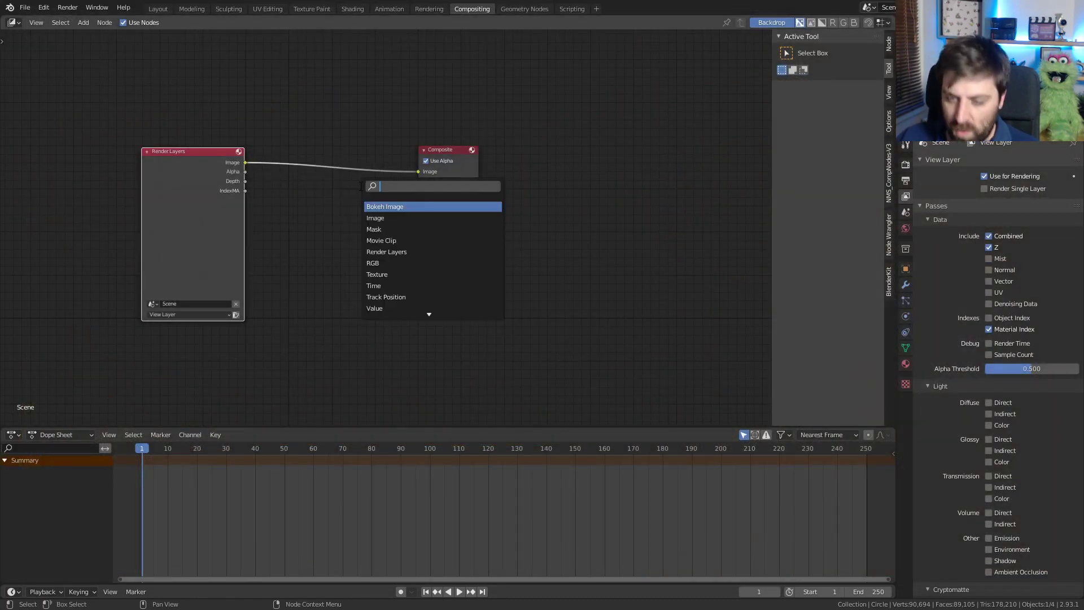
text(view)
key(Return)
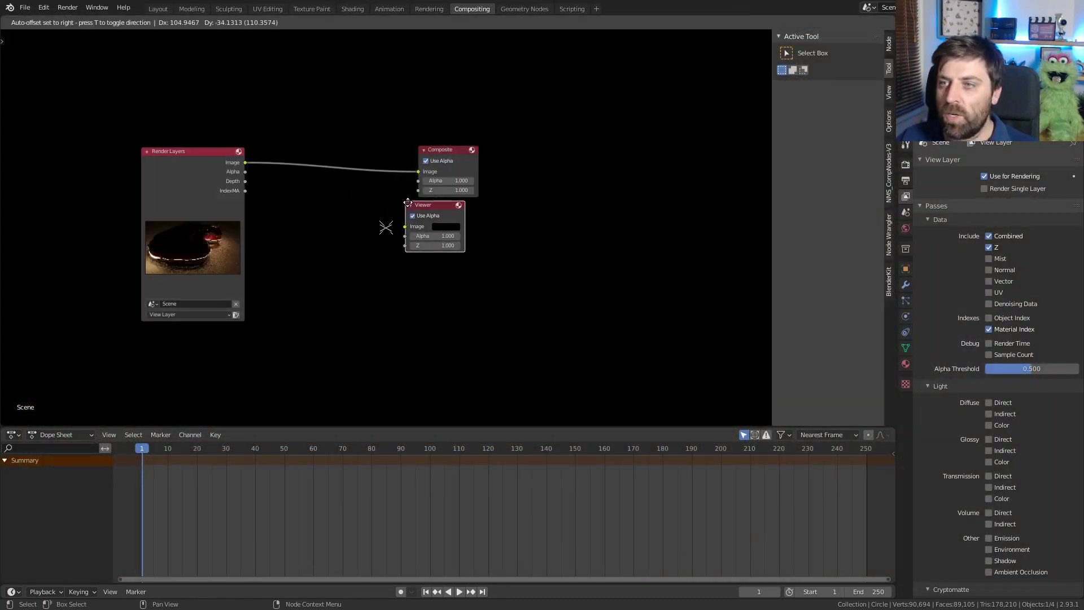
click(383, 226)
drag(246, 162, 537, 216)
- Add an ID Mask node, feed IndexMA into its ID value, and link its alpha output to the Viewer image
key(shift+a)
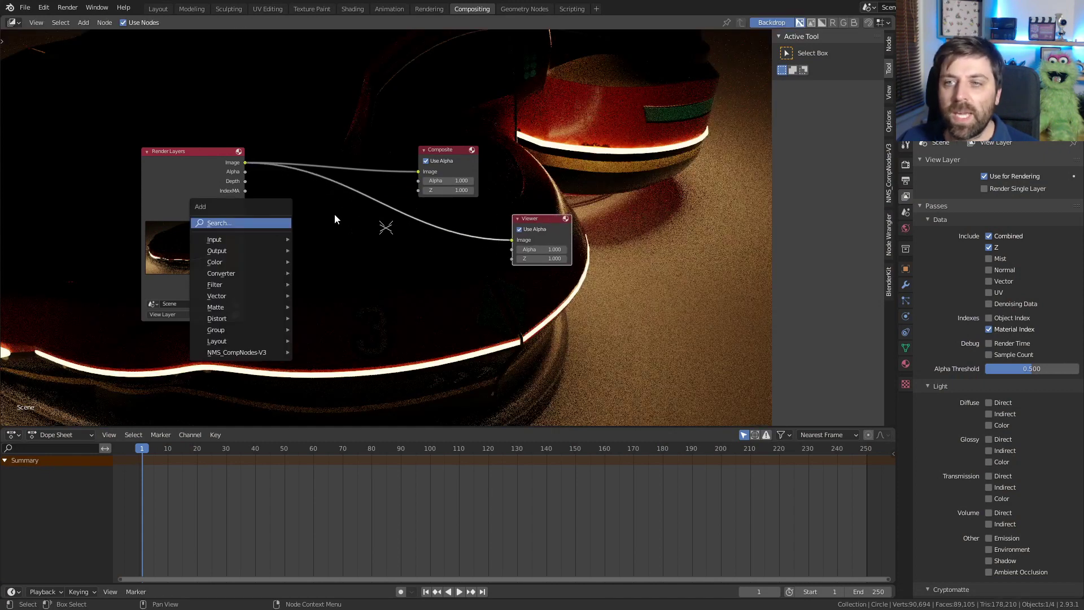
key(Escape)
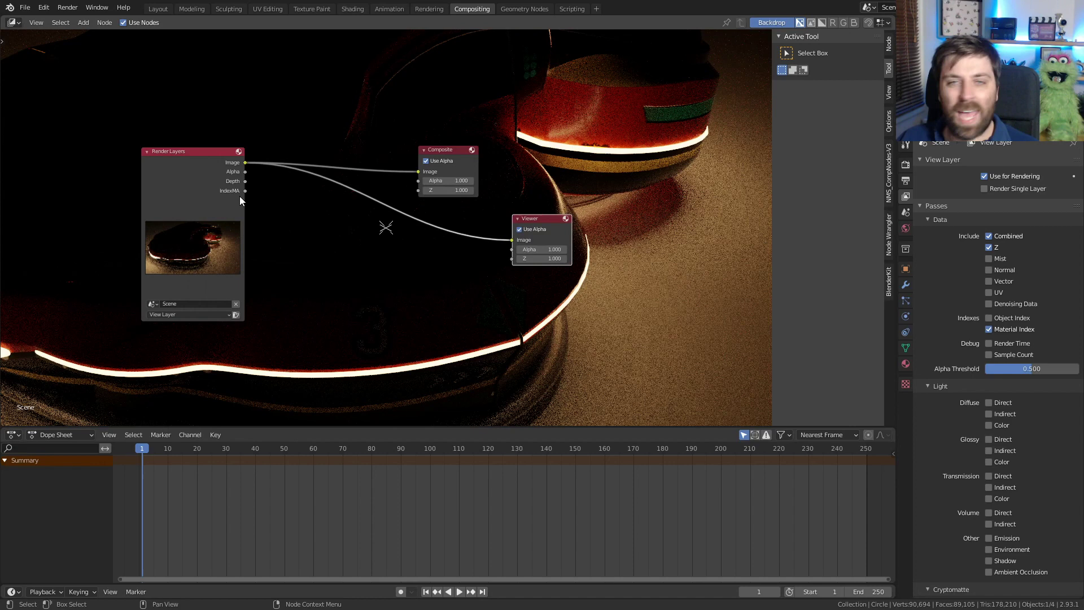
key(shift+a)
click(293, 220)
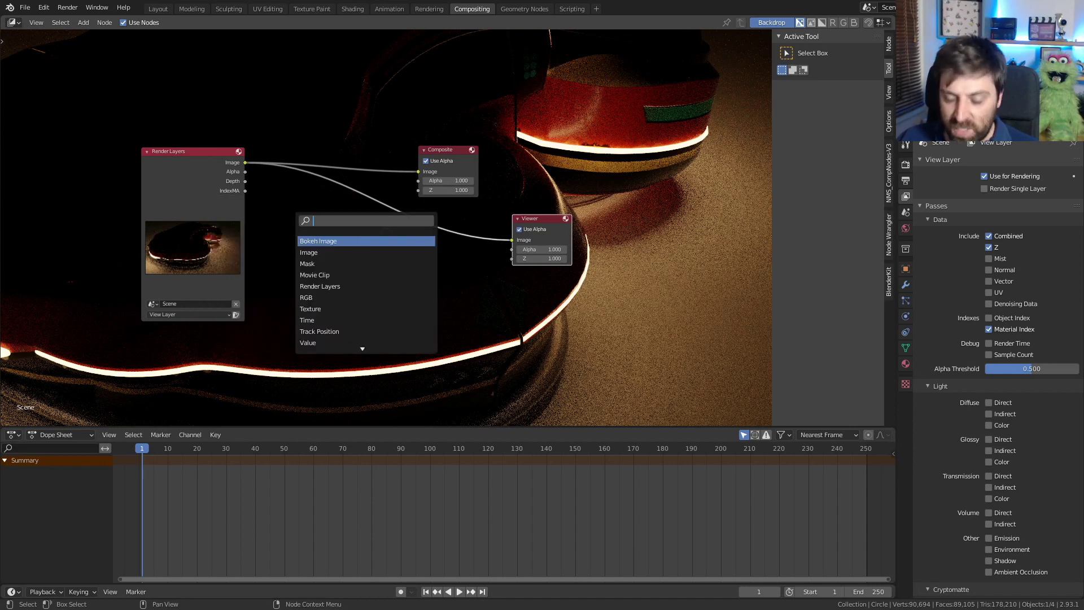
text(id mask)
key(Return)
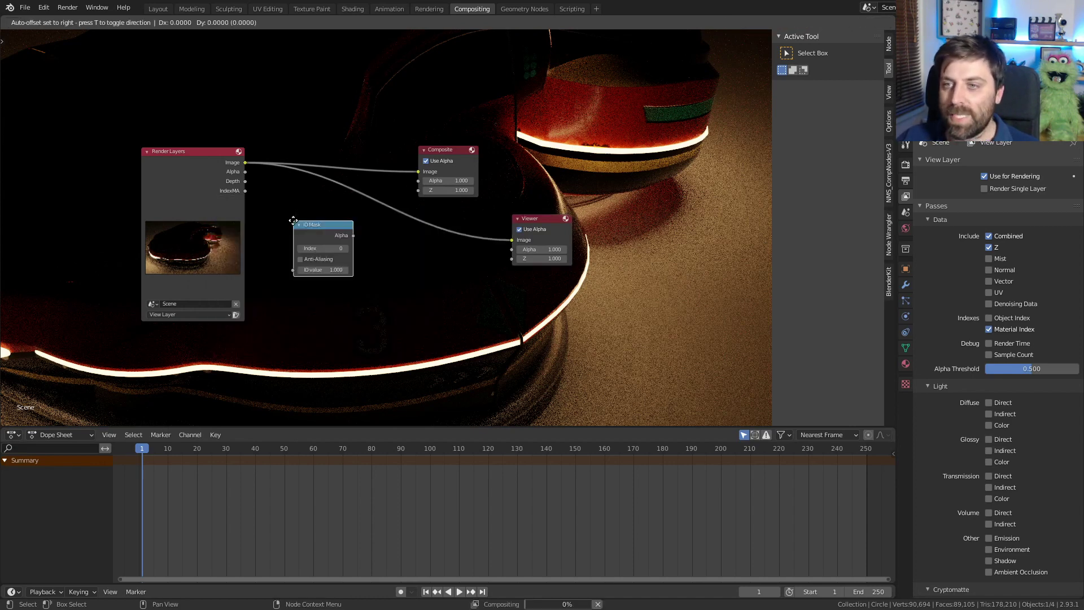
click(295, 221)
drag(246, 191, 262, 197)
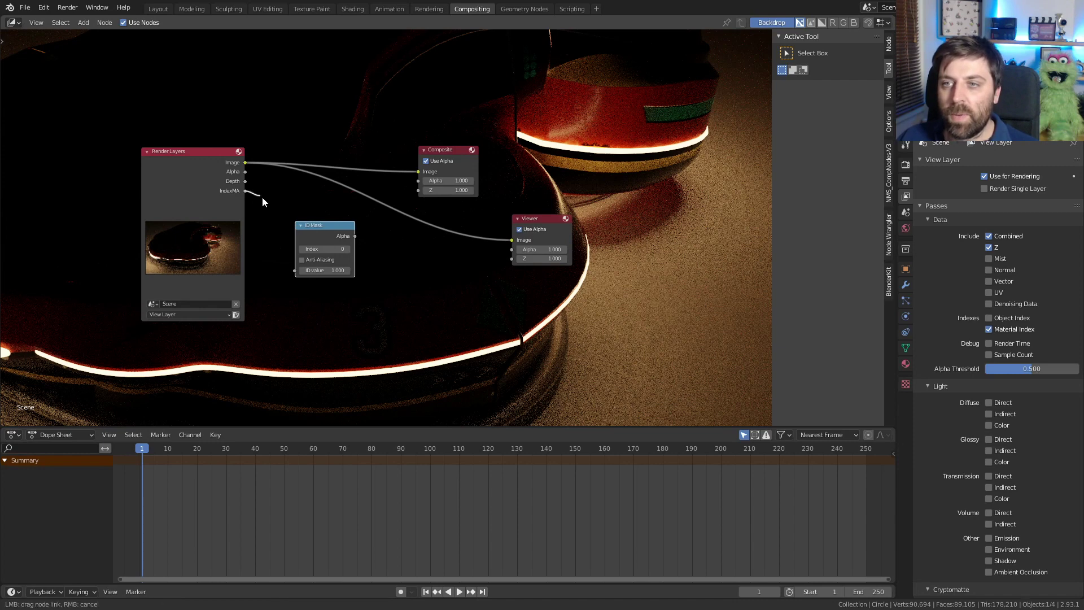
drag(294, 265, 295, 269)
drag(323, 225, 512, 240)
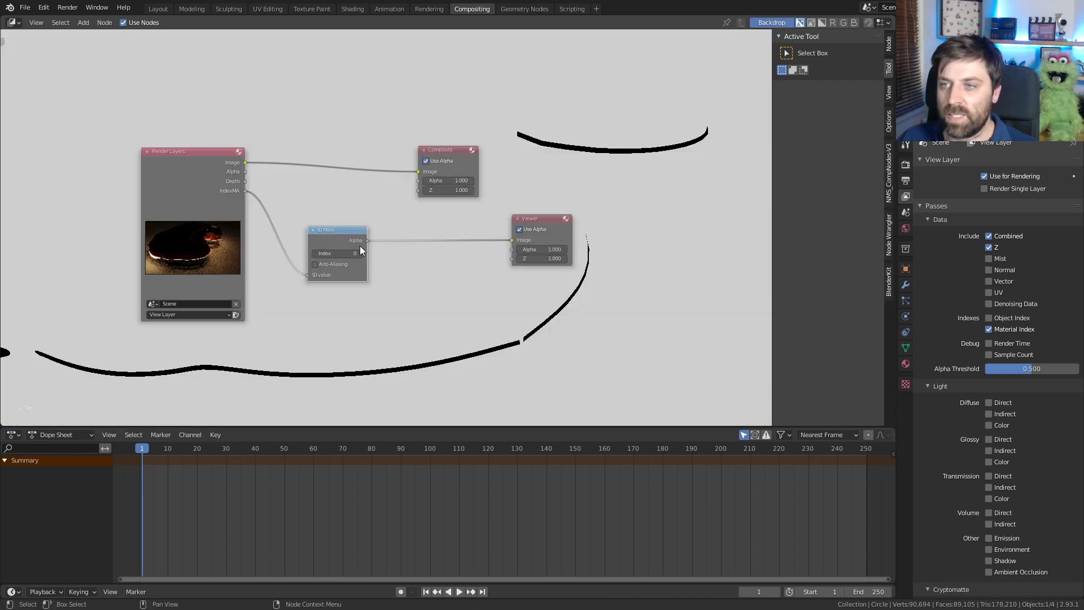
- Space out the ID Mask and Render Layers nodes and set the ID Mask index to 1
drag(348, 232, 382, 234)
click(383, 234)
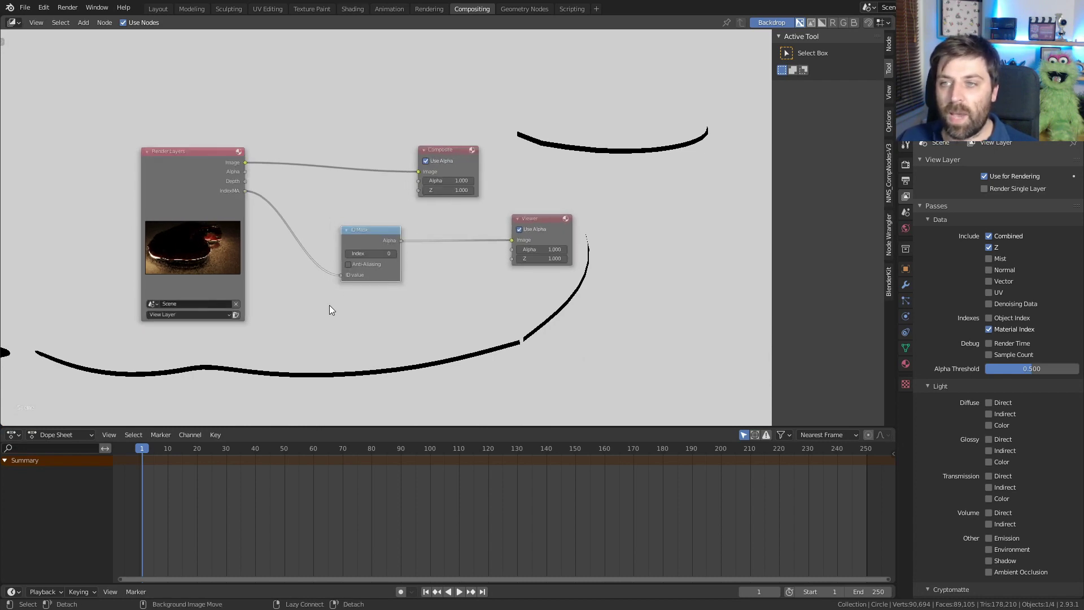
alt+middle_drag(329, 305, 373, 301)
key(v)
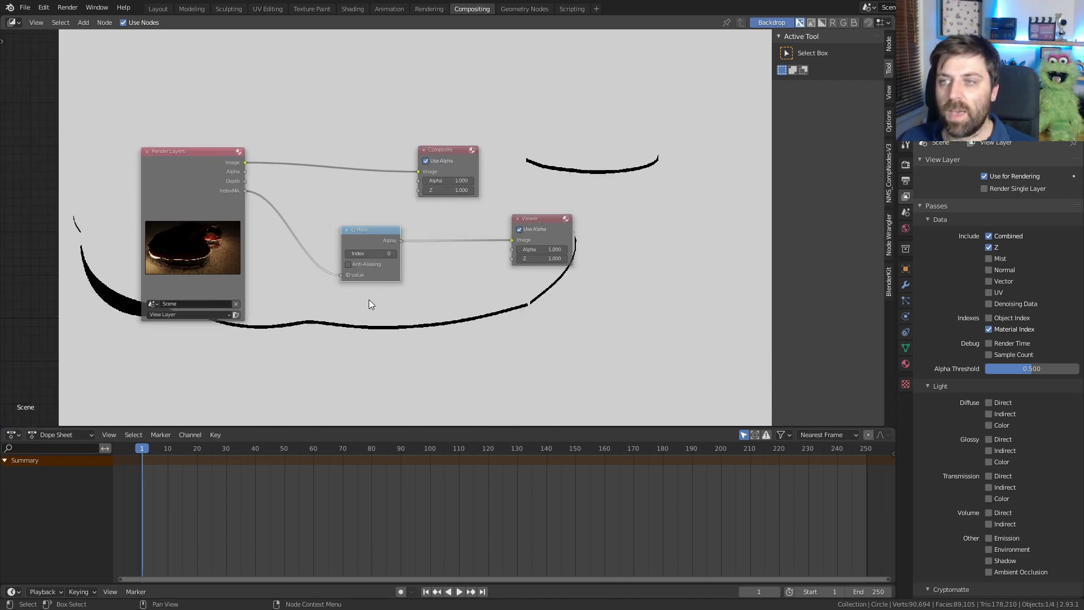
drag(200, 162, 202, 124)
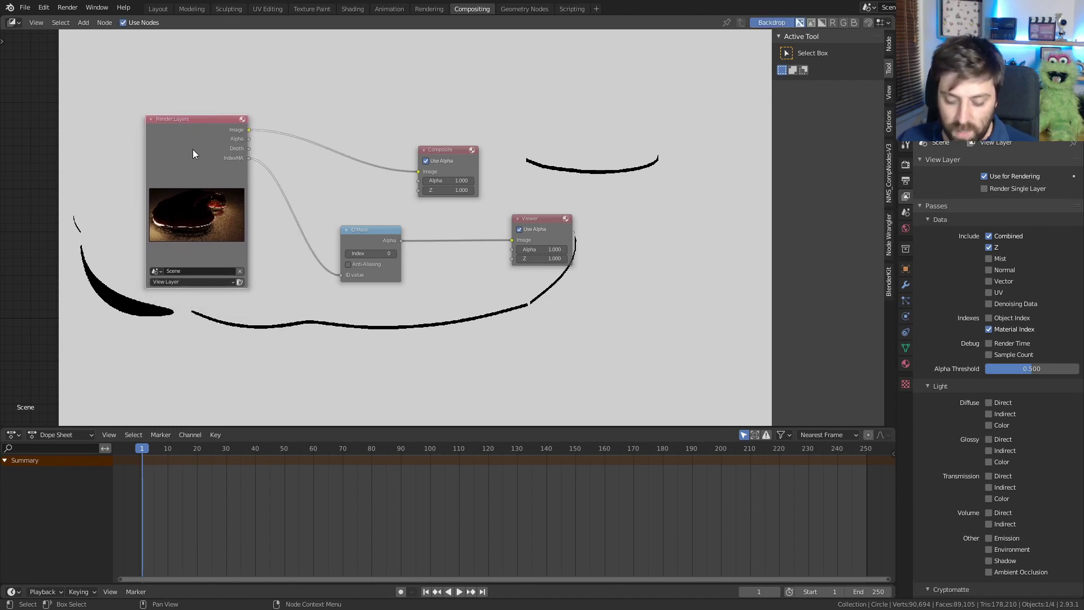
key(v)
key(v)
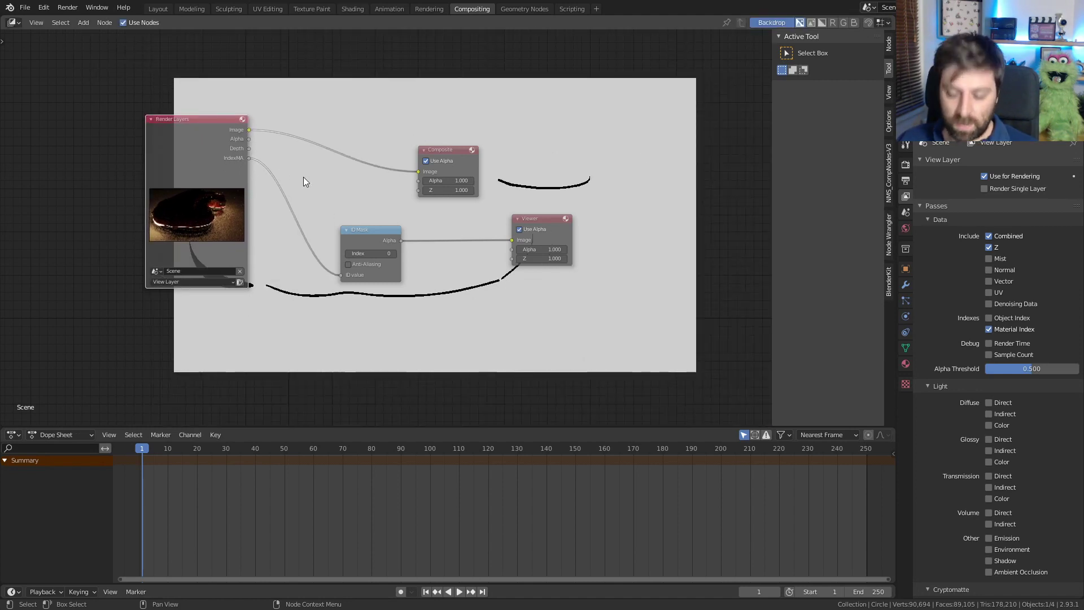
key(alt+v)
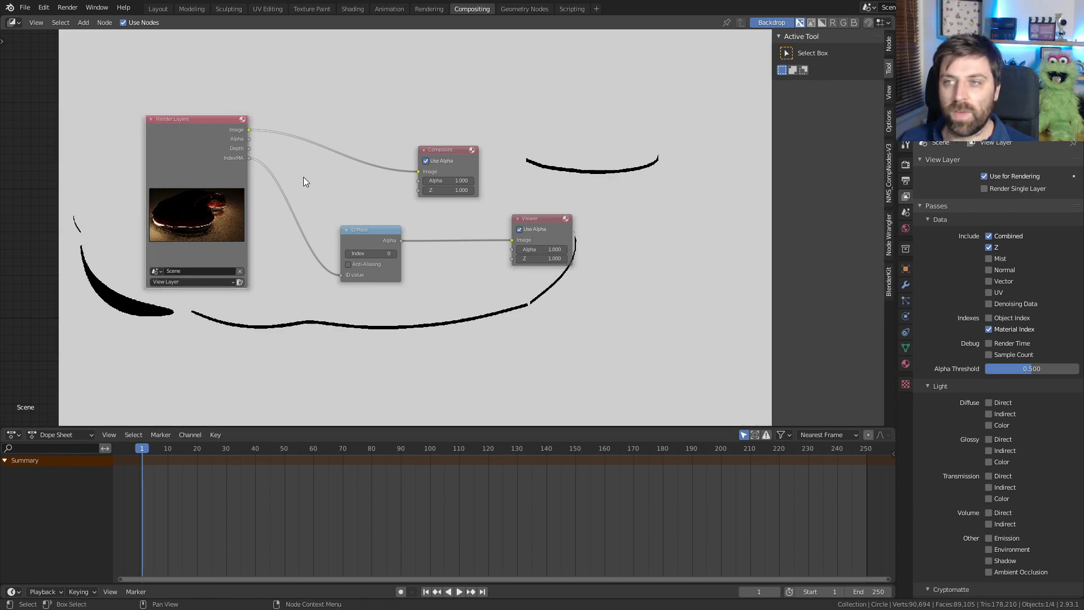
click(394, 257)
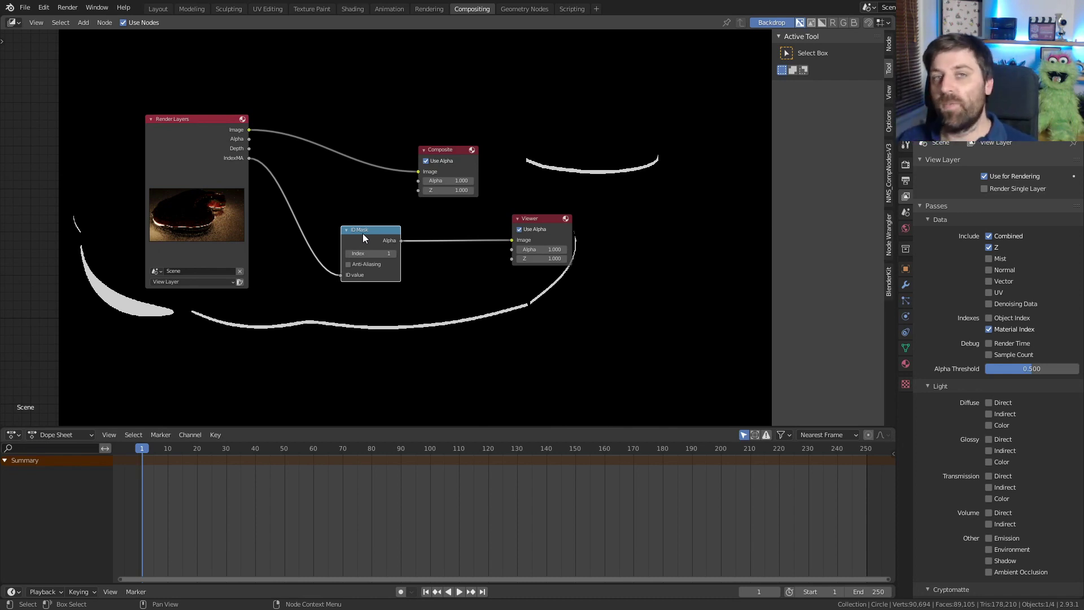
- Add a Glare node on the link between the ID Mask's alpha output and the Viewer
key(shift+a)
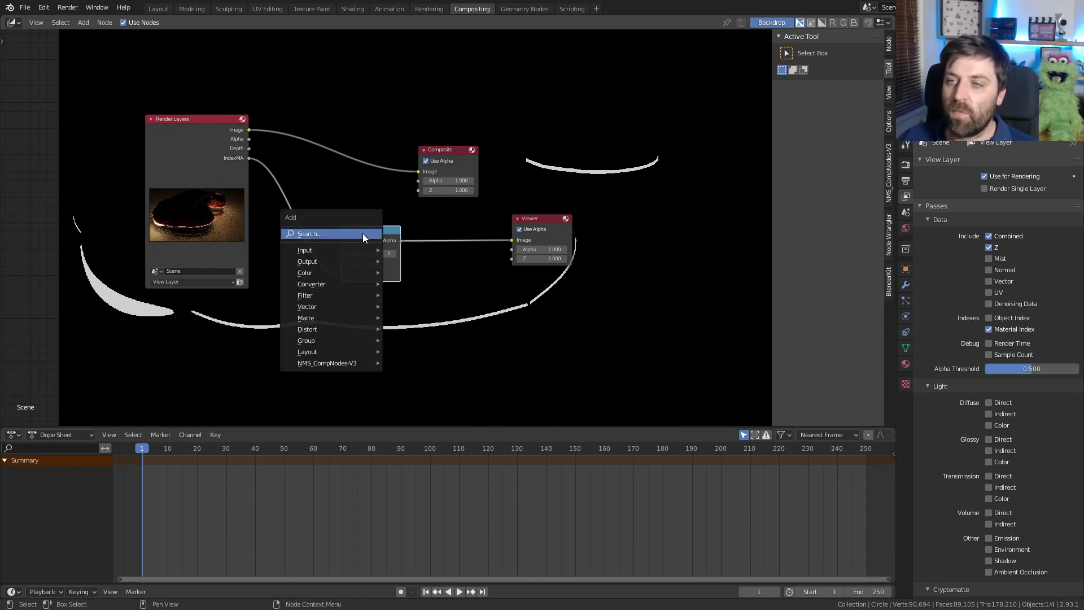
click(362, 233)
text(gla)
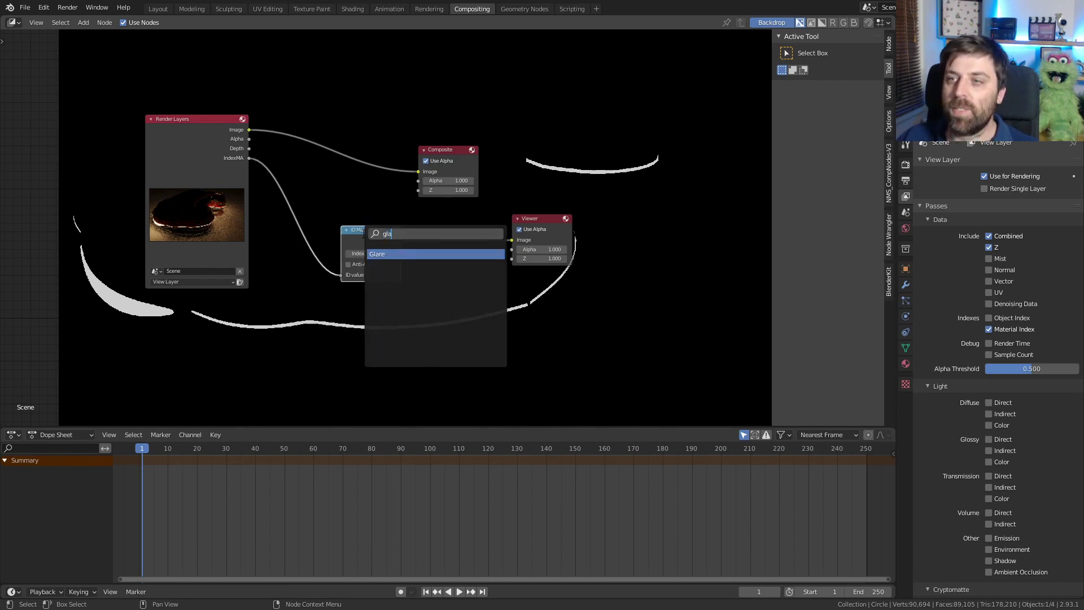
key(Return)
click(440, 221)
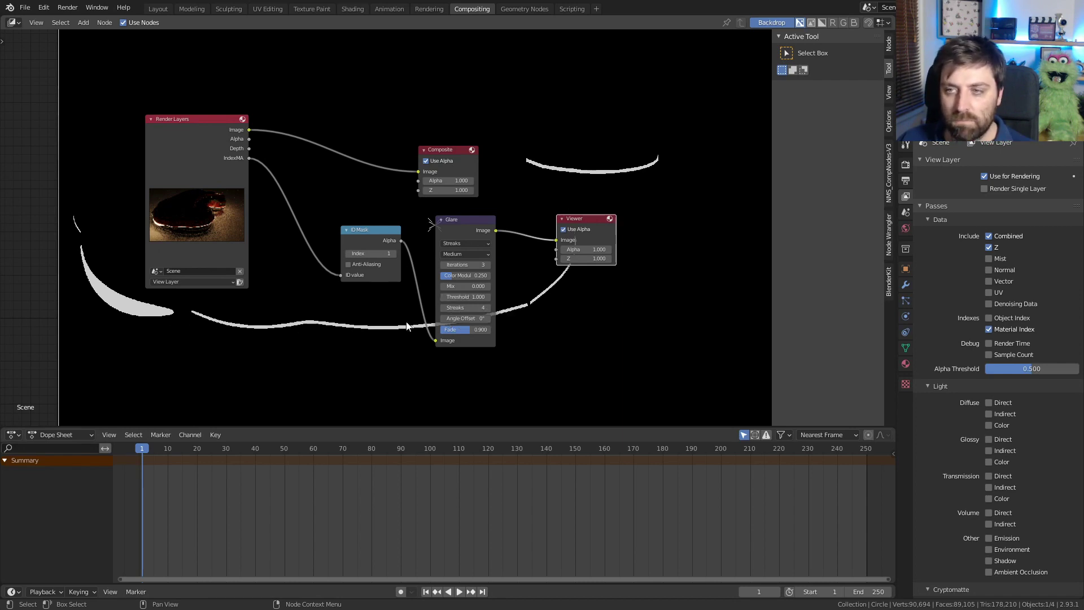
- Set the Glare node's threshold to 0.1 and its glare type to Fog Glow
click(468, 297)
text(0.1)
key(Return)
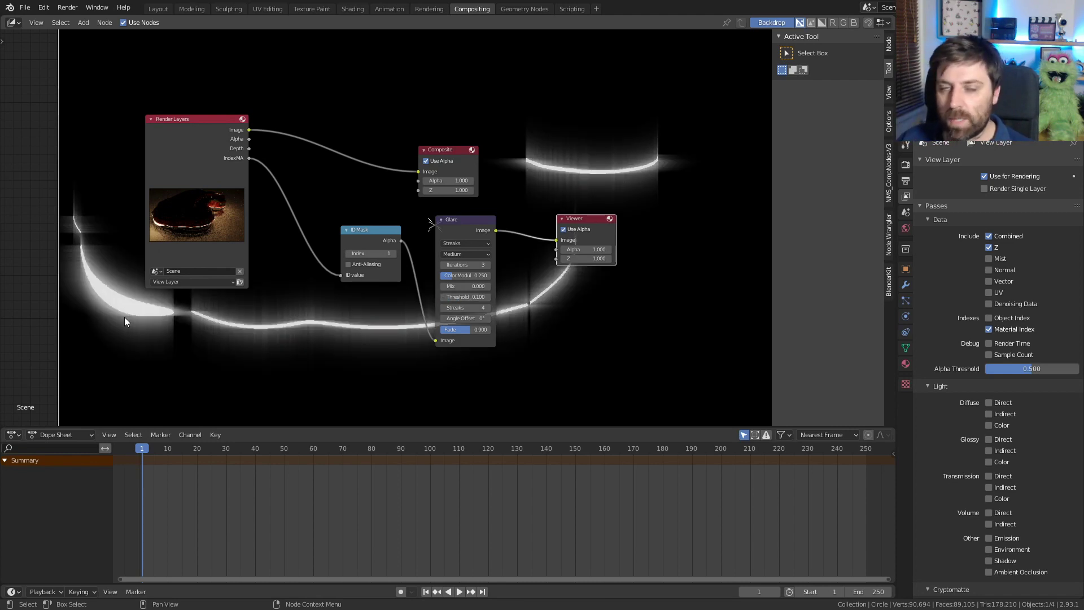
click(475, 244)
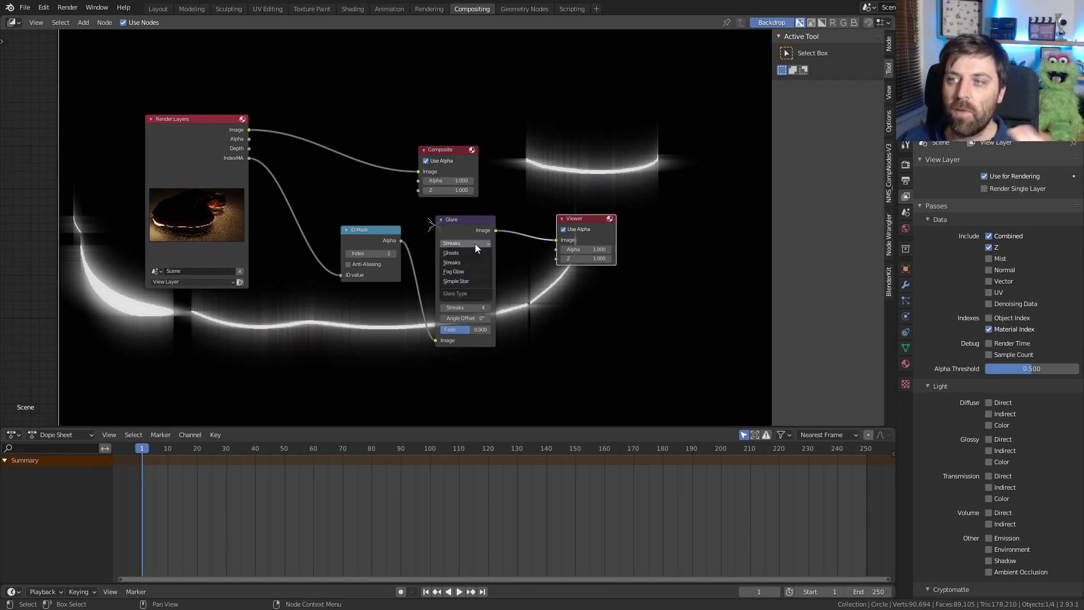
click(476, 273)
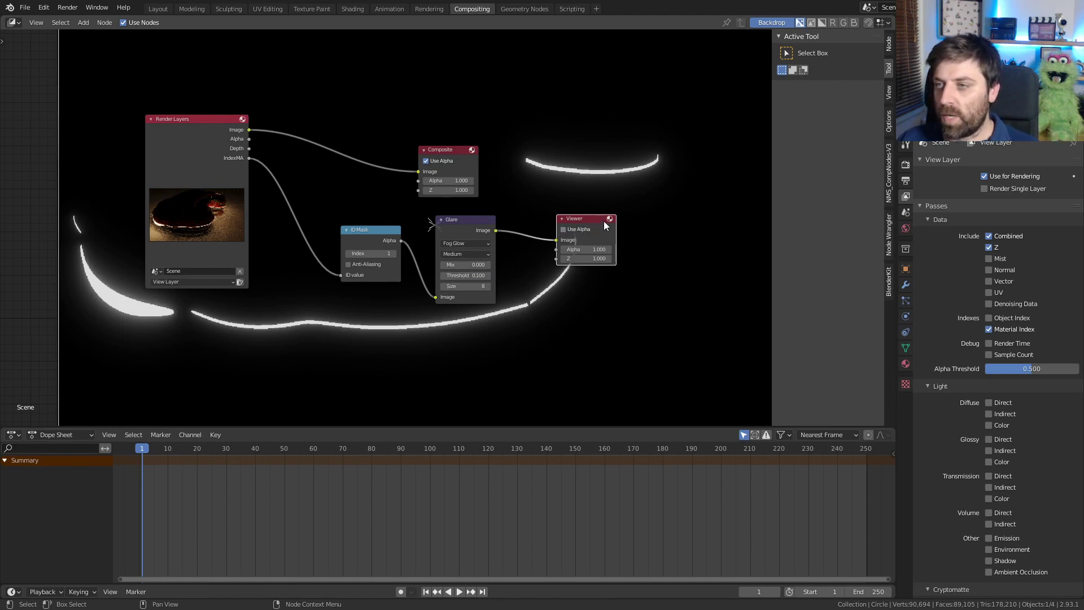
- Spread out the Viewer, ID Mask, Glare and Composite nodes to make room between the Glare and output nodes
drag(577, 225, 608, 222)
drag(520, 222, 338, 319)
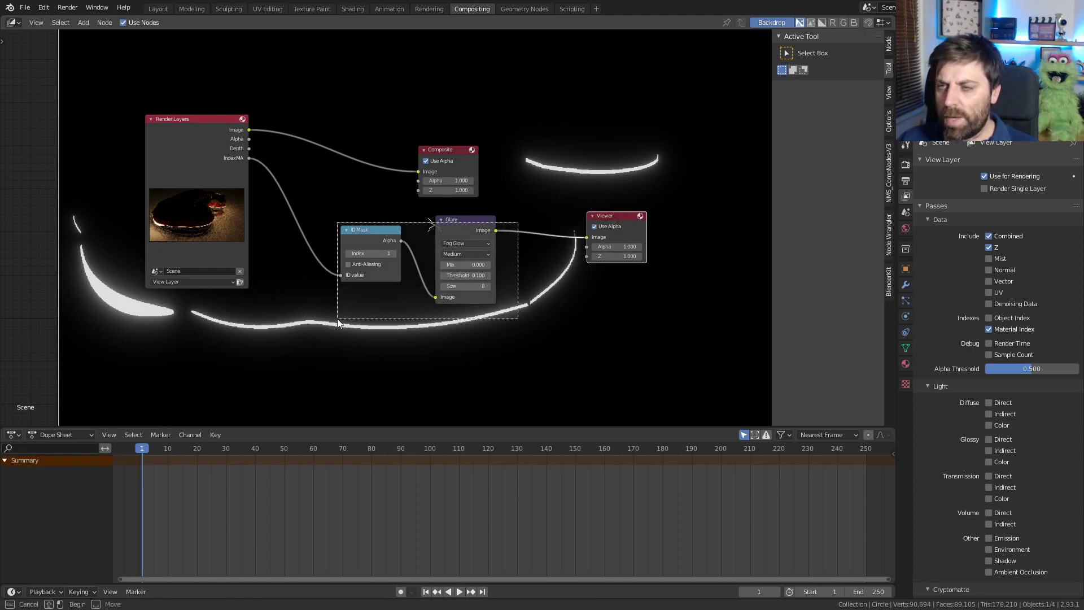
drag(439, 236, 407, 246)
click(446, 150)
drag(446, 150, 634, 123)
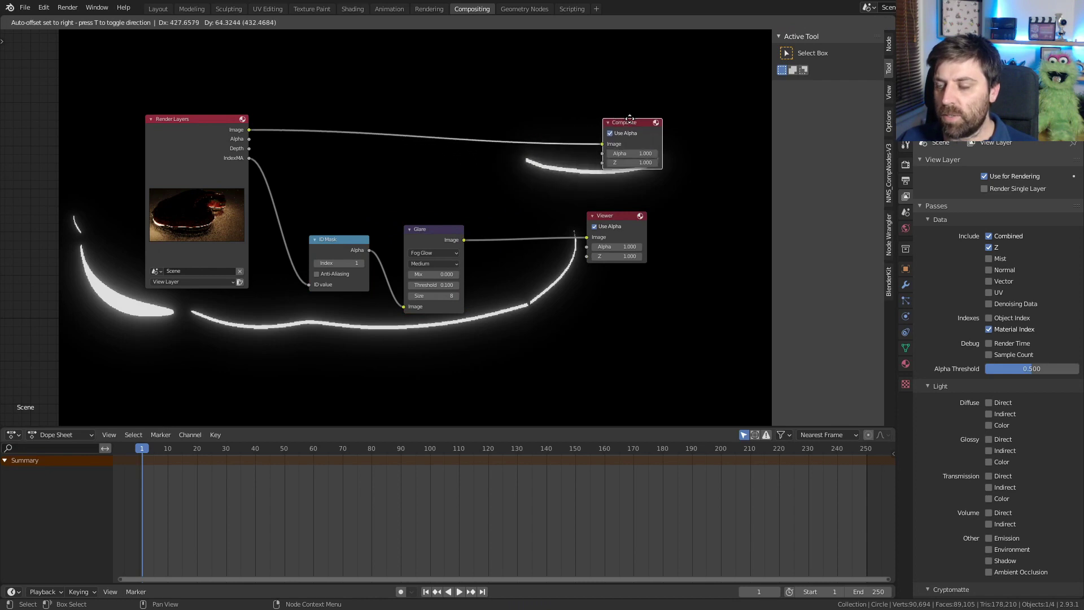
- Insert a Mix node between the Glare and Viewer nodes and set its blending mode to Add
key(shift+a)
click(500, 192)
text(mix)
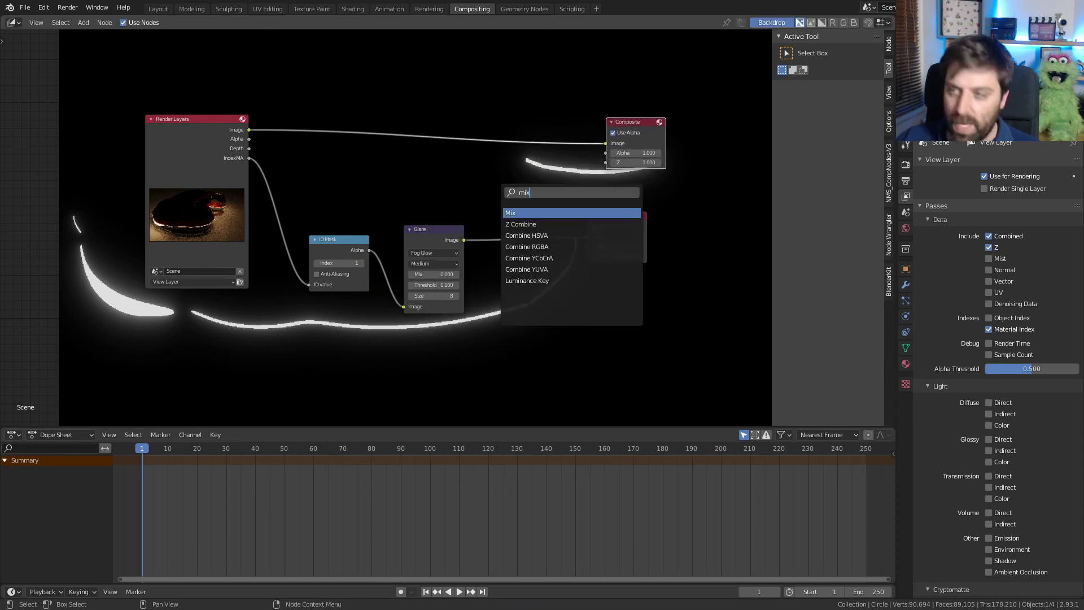
key(Return)
click(499, 192)
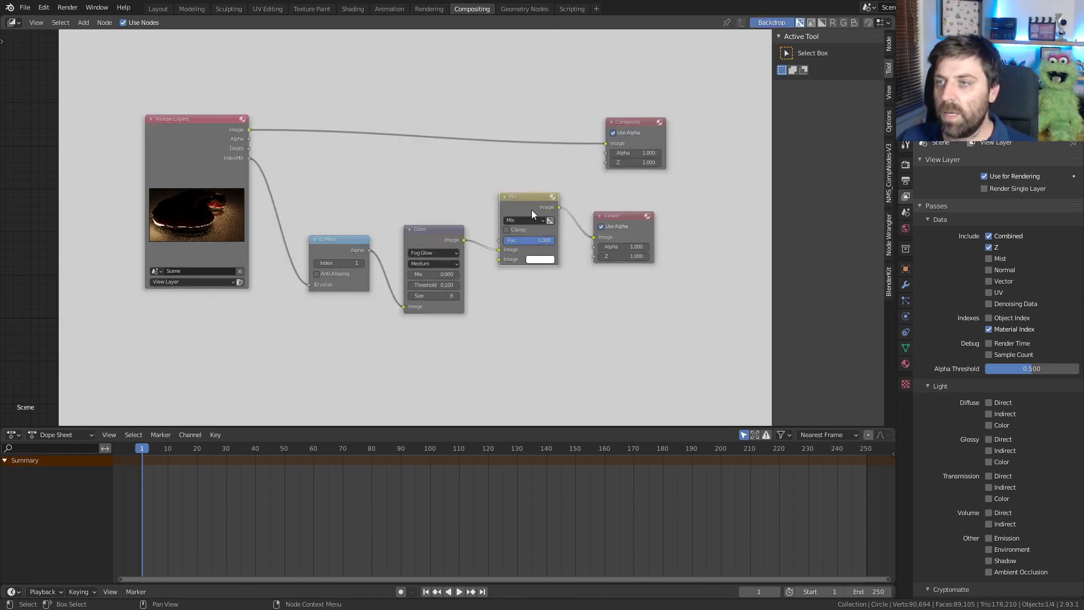
click(536, 219)
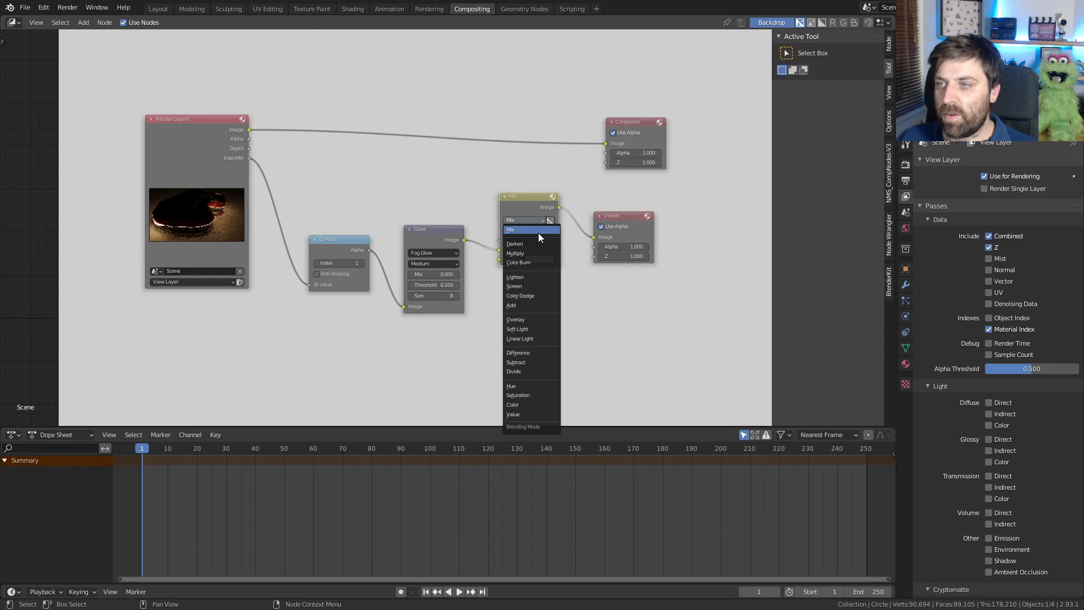
click(535, 309)
- Feed the Glare output into the Add node's Fac and second Image, link the Render Layers image to its first Image, and reposition the Viewer
drag(463, 240, 500, 260)
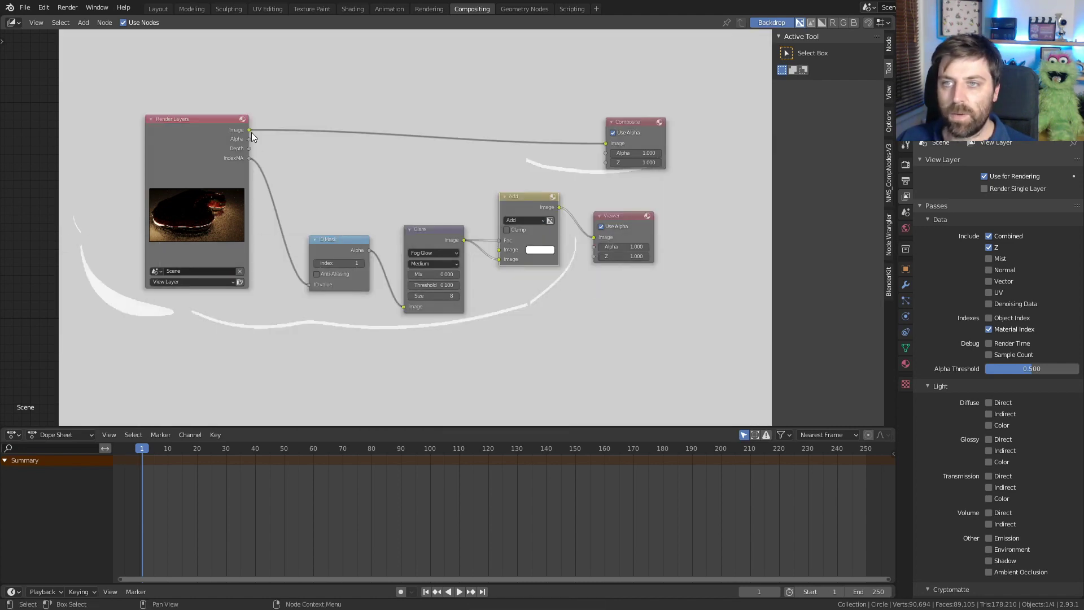
drag(249, 129, 500, 250)
drag(615, 218, 633, 194)
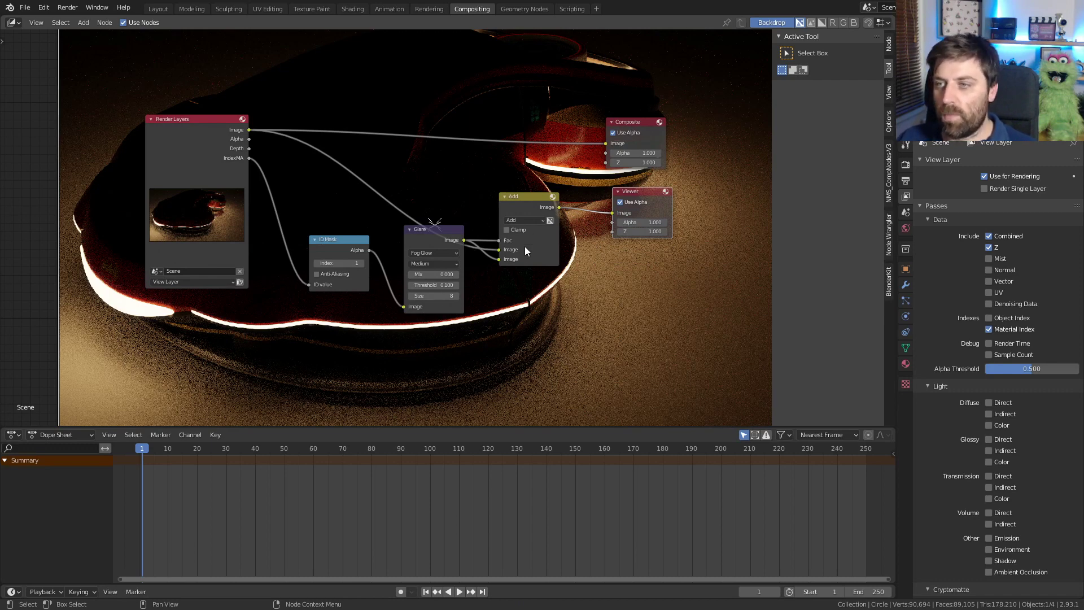
- Disconnect the Add node's second Image input and set its color to a bright, saturated green
click(499, 260)
drag(499, 260, 534, 266)
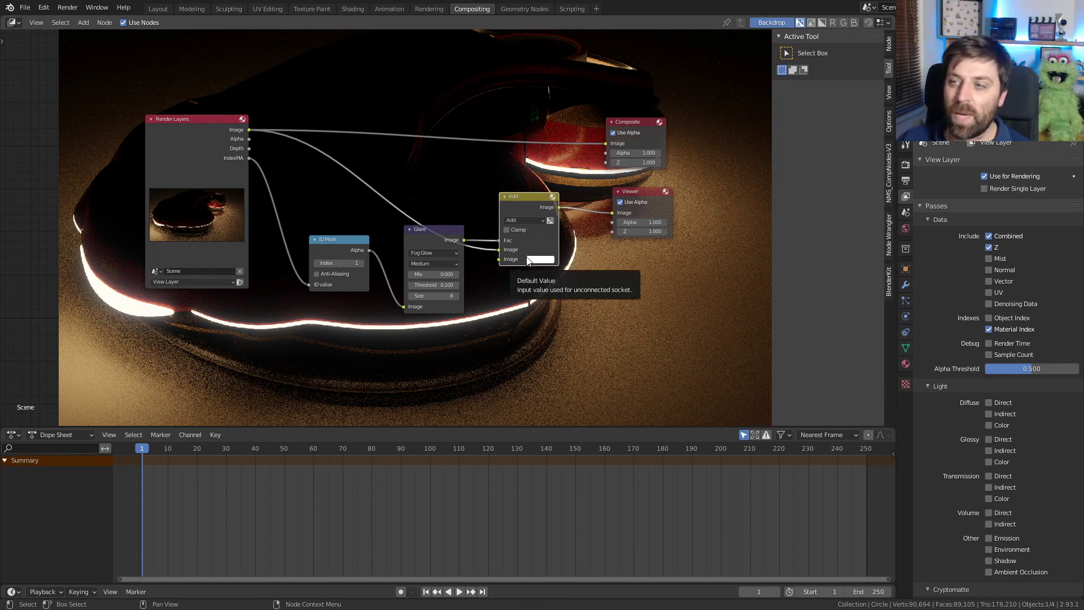
click(529, 260)
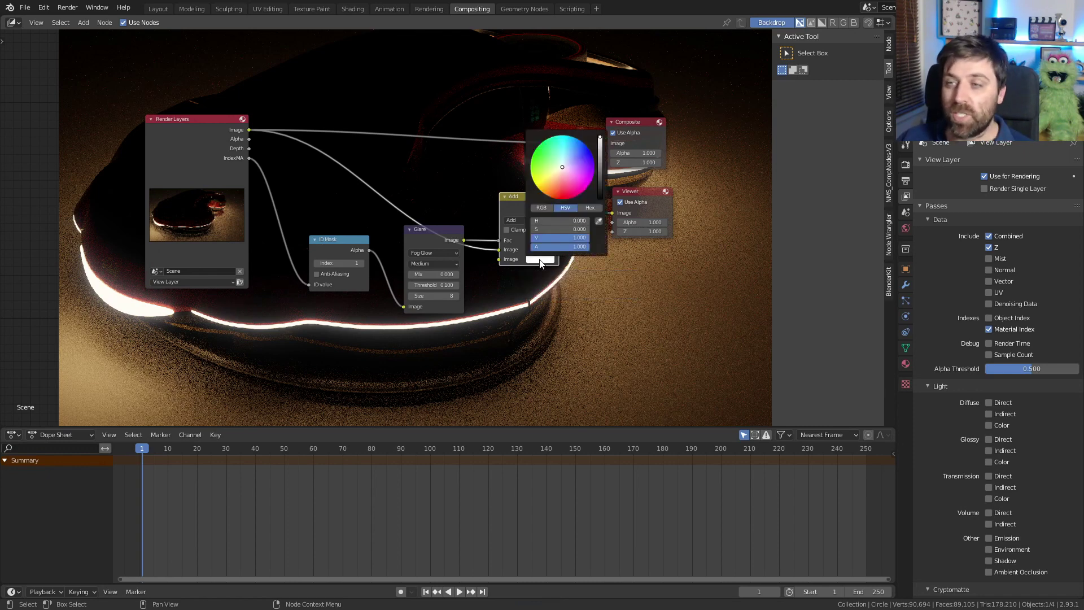
click(555, 164)
drag(557, 229, 587, 229)
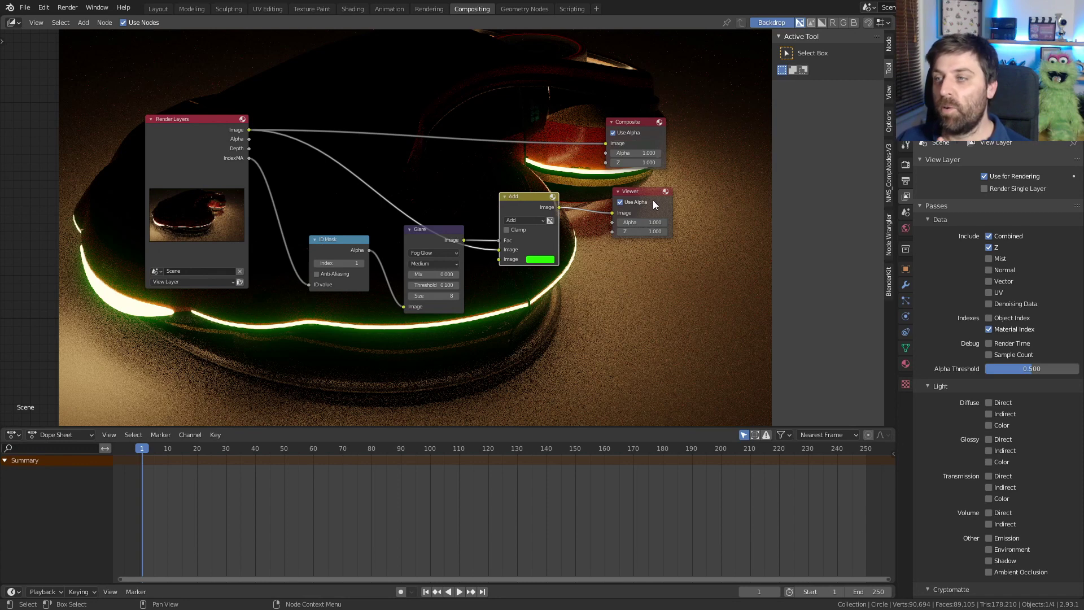
- Move the Viewer and Composite nodes farther away from the Add node
drag(653, 200, 688, 201)
drag(634, 132, 690, 123)
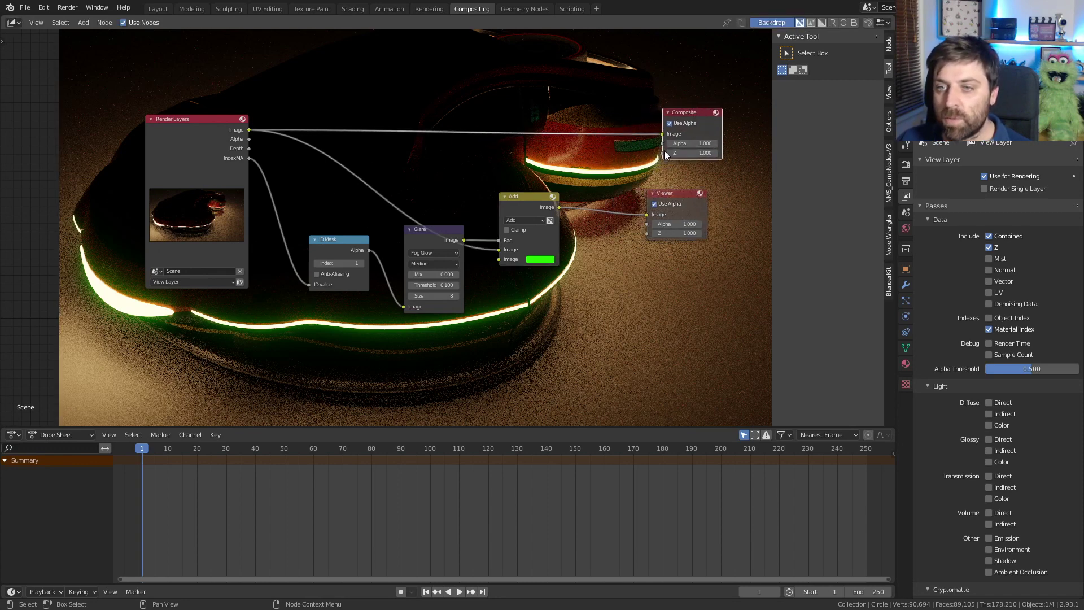